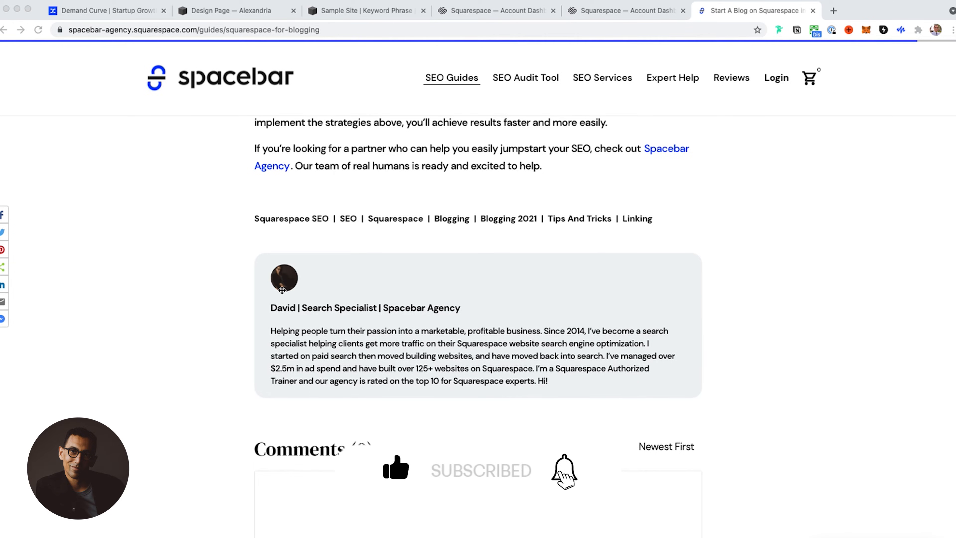
Step: Examine the author profile card and comments area at the end of the blogging guide post
scroll(305, 327, "up", 15)
scroll(305, 328, "up", 3)
scroll(305, 327, "down", 20)
scroll(306, 328, "down", 5)
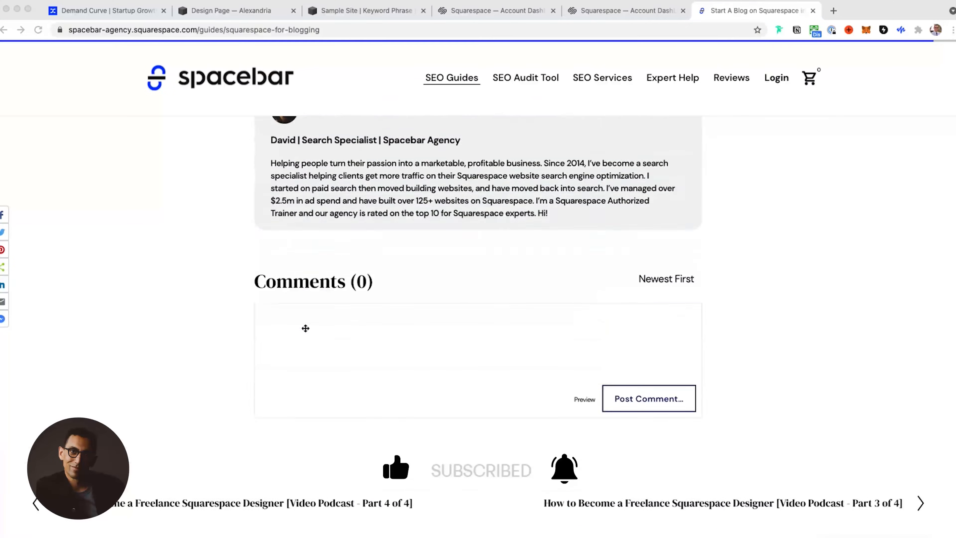
scroll(305, 326, "up", 5)
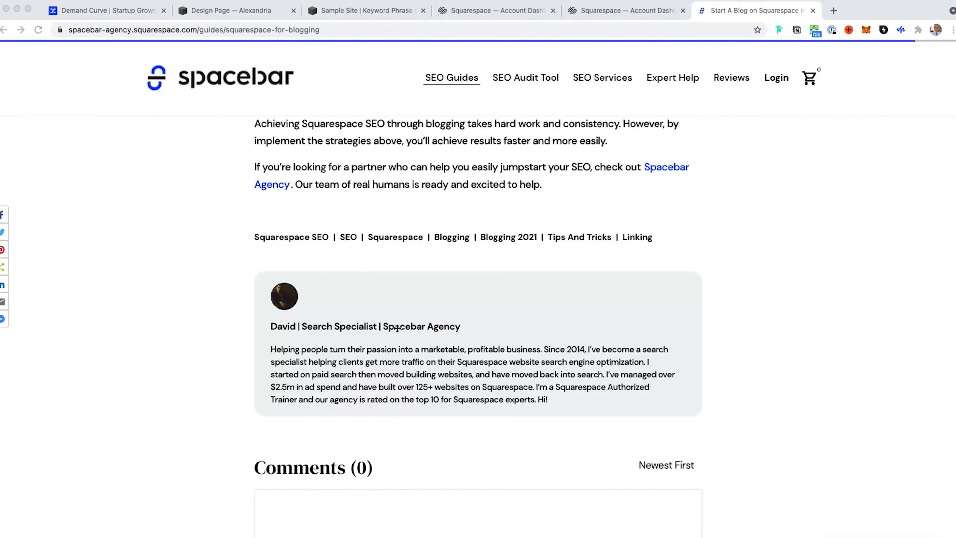
left_click(236, 365)
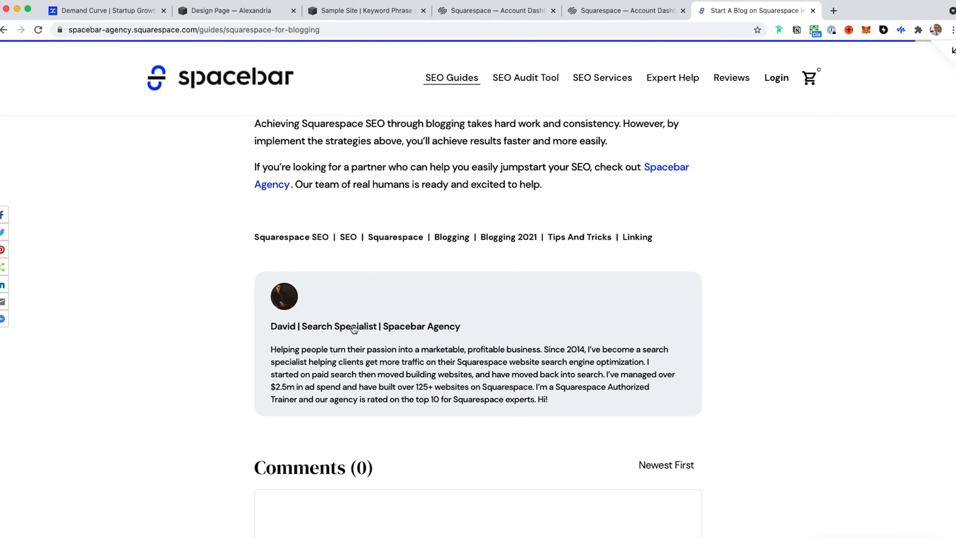
Step: Open the author's post listing from the name on the profile card, look through it and return to the blog post
left_click(353, 327)
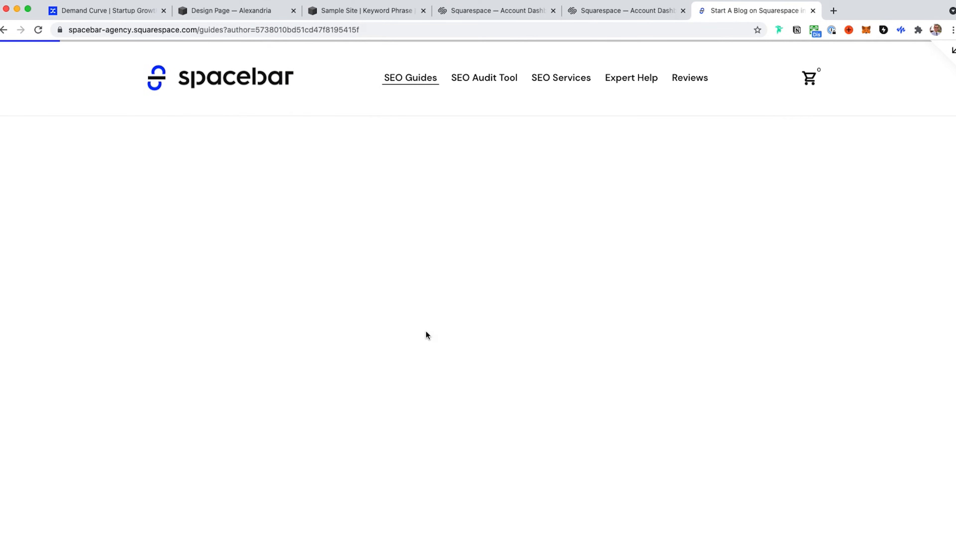
scroll(426, 335, "down", 15)
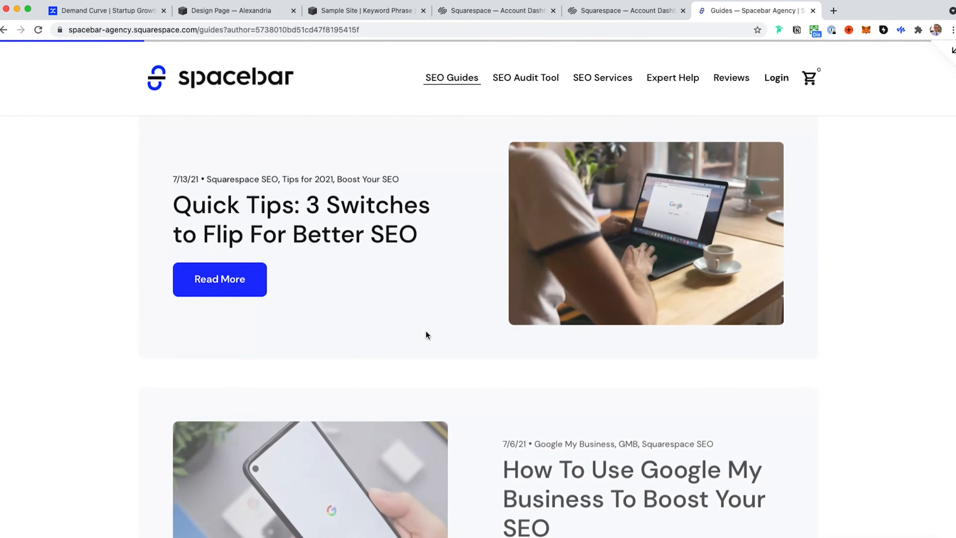
scroll(425, 331, "left", 5)
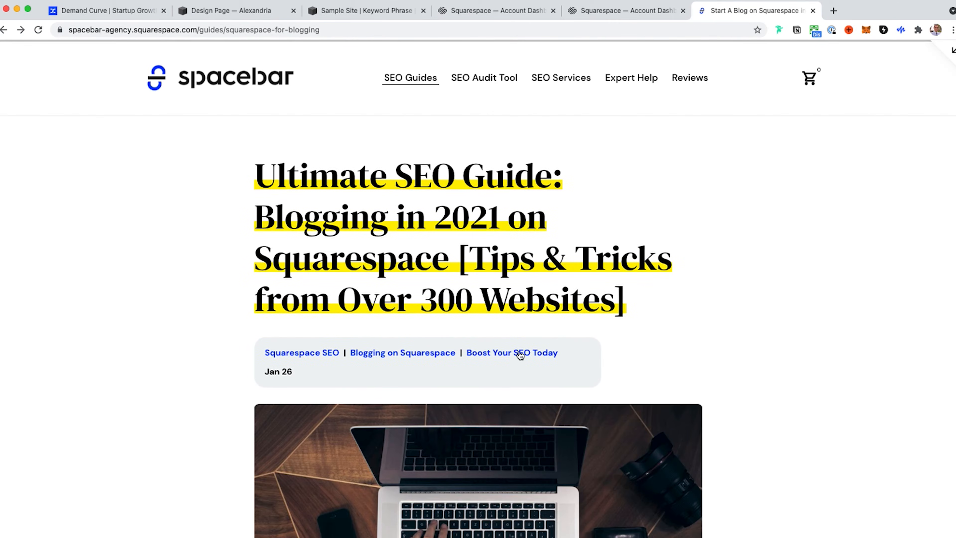
scroll(515, 441, "down", 20)
scroll(515, 441, "down", 20)
scroll(514, 442, "down", 10)
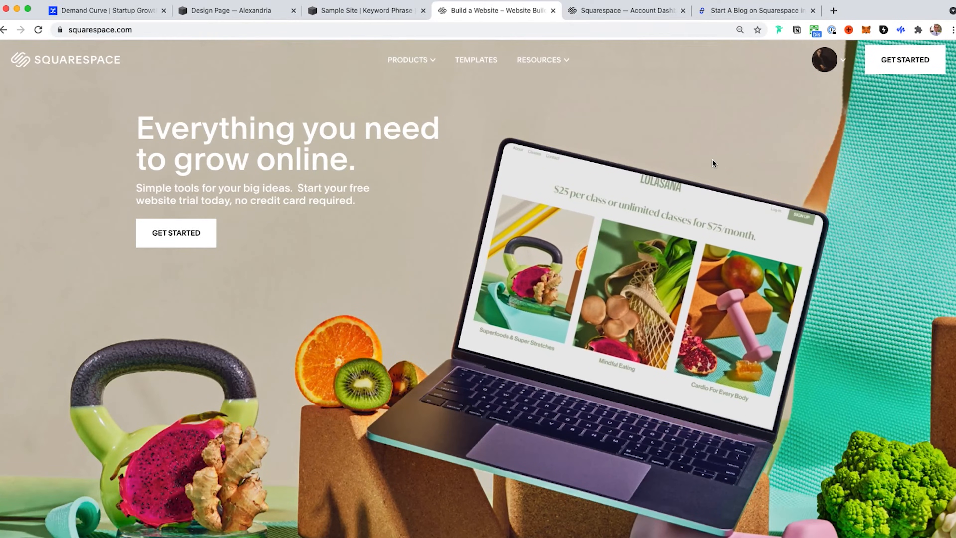
Step: From the Squarespace homepage, go to the account dashboard and open the account settings with the profile details
left_click(828, 57)
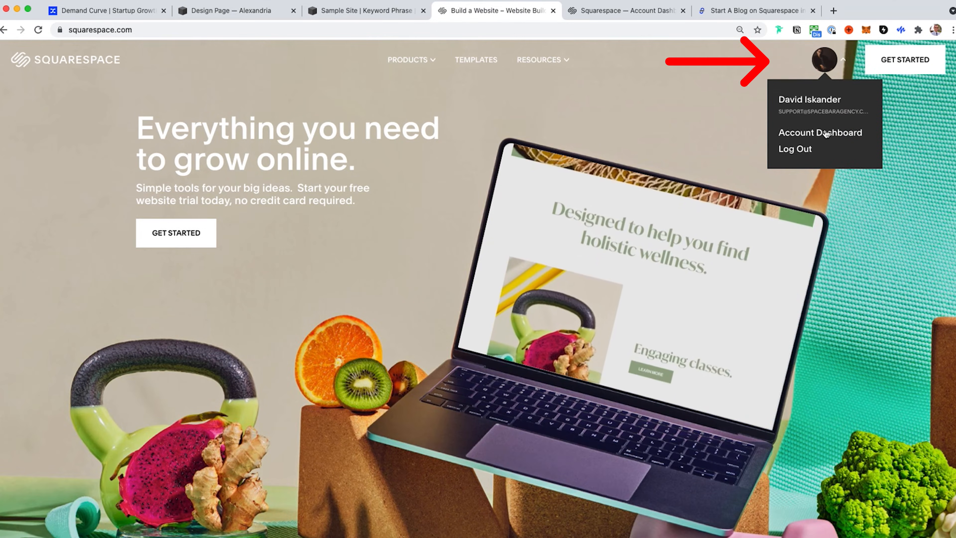
left_click(825, 133)
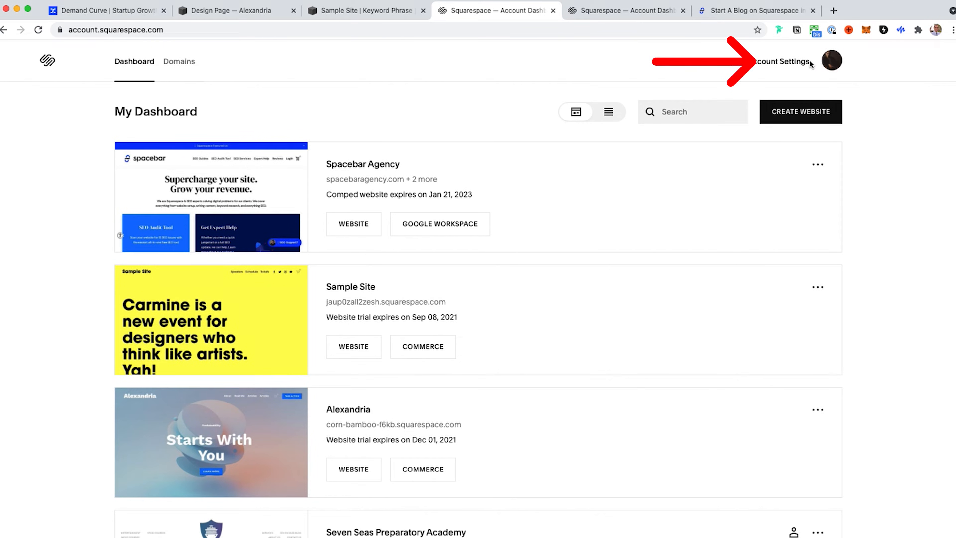
left_click(775, 66)
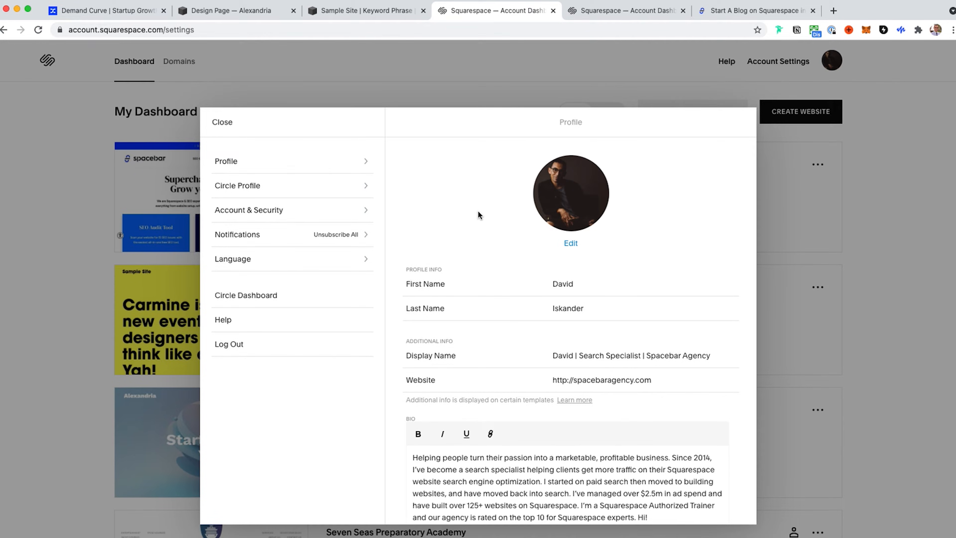
Step: Remove the closing "Hi!" from the profile bio and save the profile
scroll(478, 211, "down", 1)
scroll(602, 224, "up", 1)
scroll(580, 339, "down", 1)
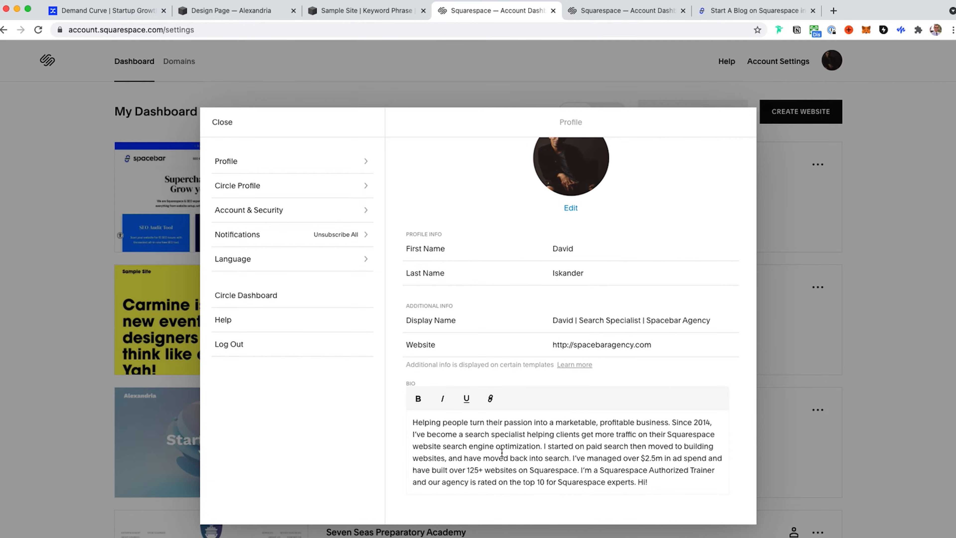
left_click(652, 479)
key("BackSpace")
key("BackSpace")
key("BackSpace")
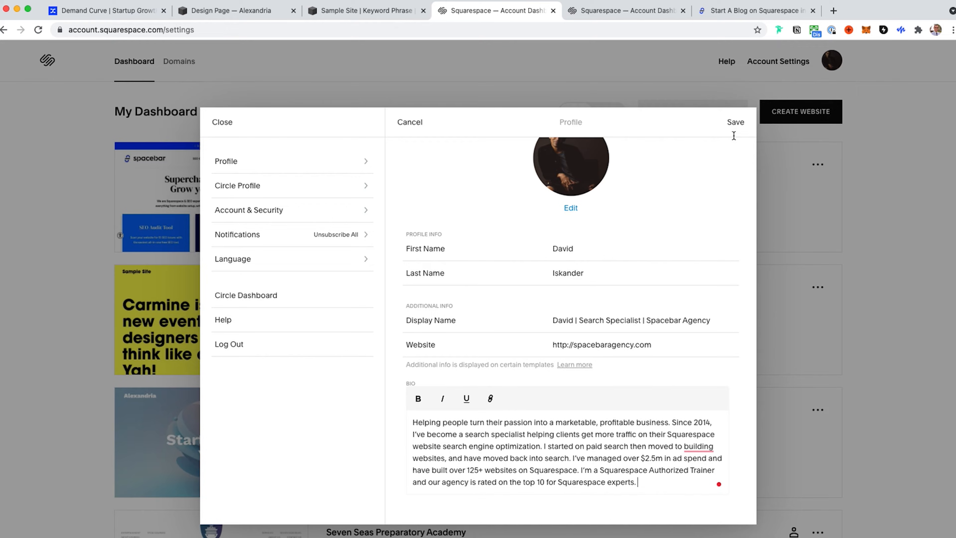
left_click(735, 122)
Step: Return to the blogging guide post and check the author bio on its profile card
left_click(743, 10)
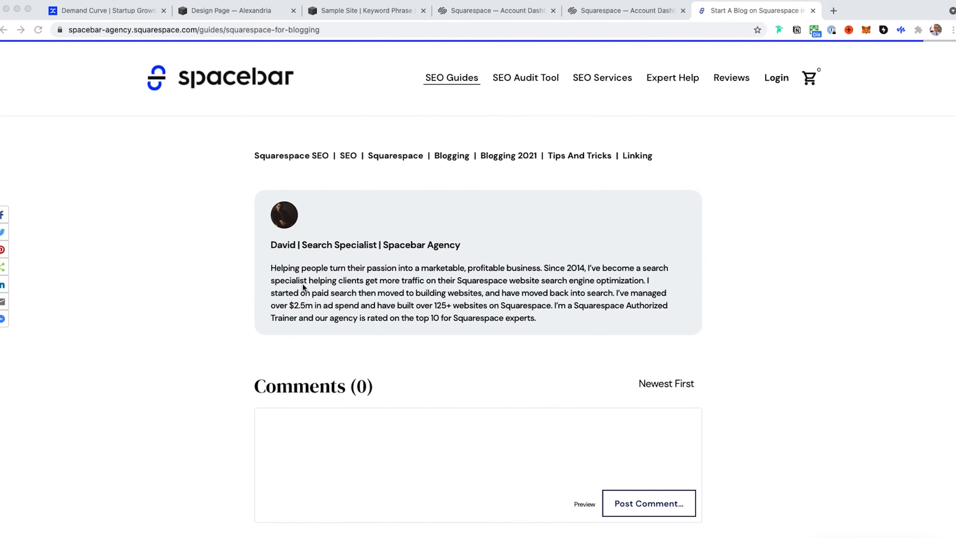
scroll(304, 287, "up", 2)
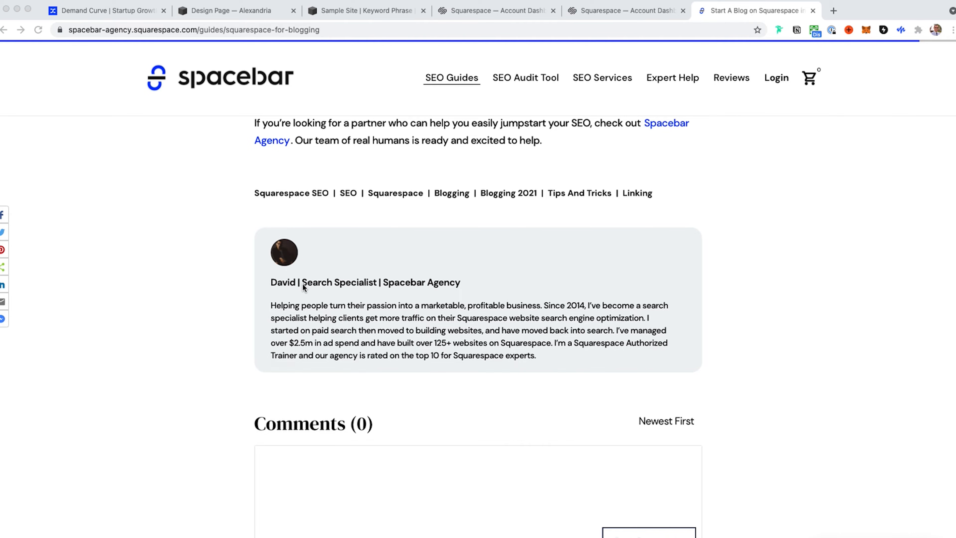
scroll(333, 305, "up", 1)
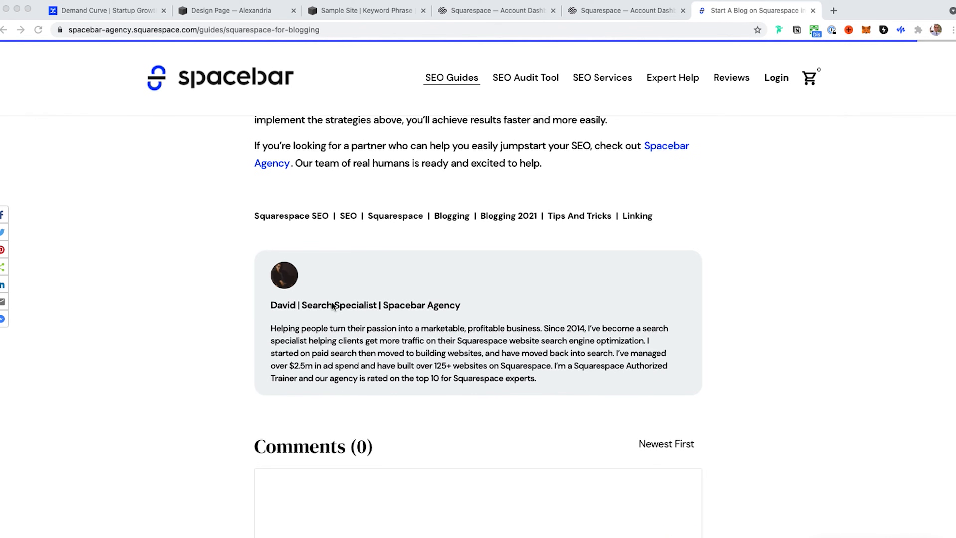
Step: Leave the full-screen preview of the blog post and open its content for editing
left_click(119, 258)
key("Escape")
scroll(534, 317, "up", 15)
scroll(534, 320, "up", 10)
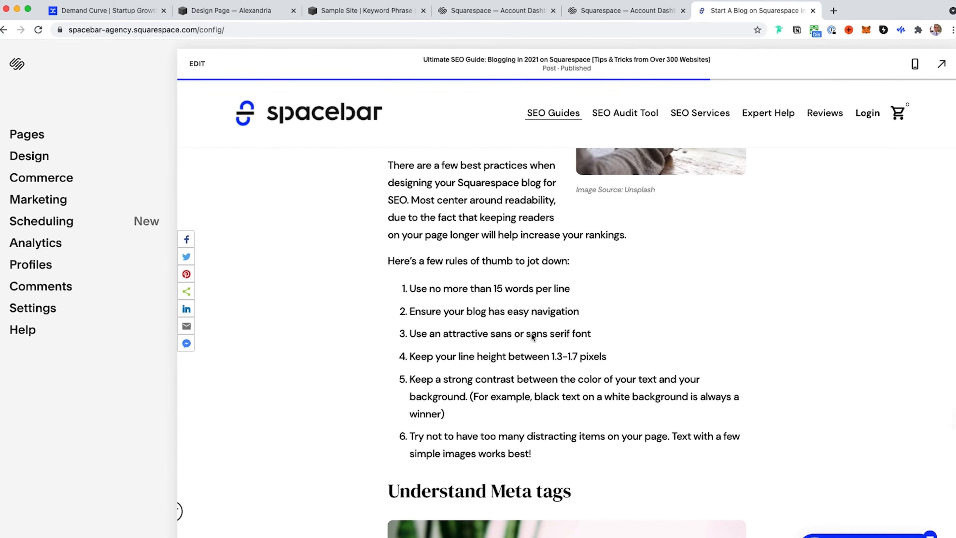
scroll(531, 333, "down", 20)
scroll(566, 324, "up", 10)
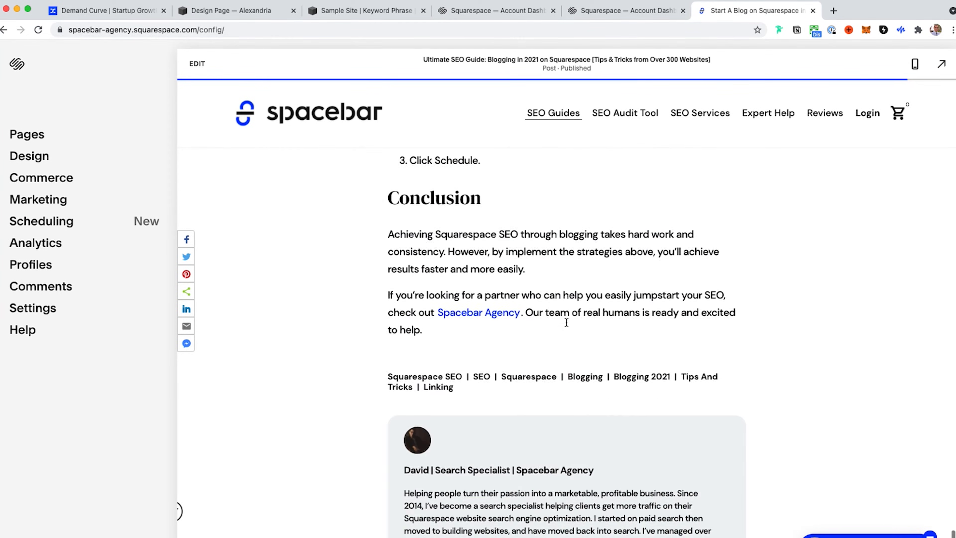
left_click(558, 271)
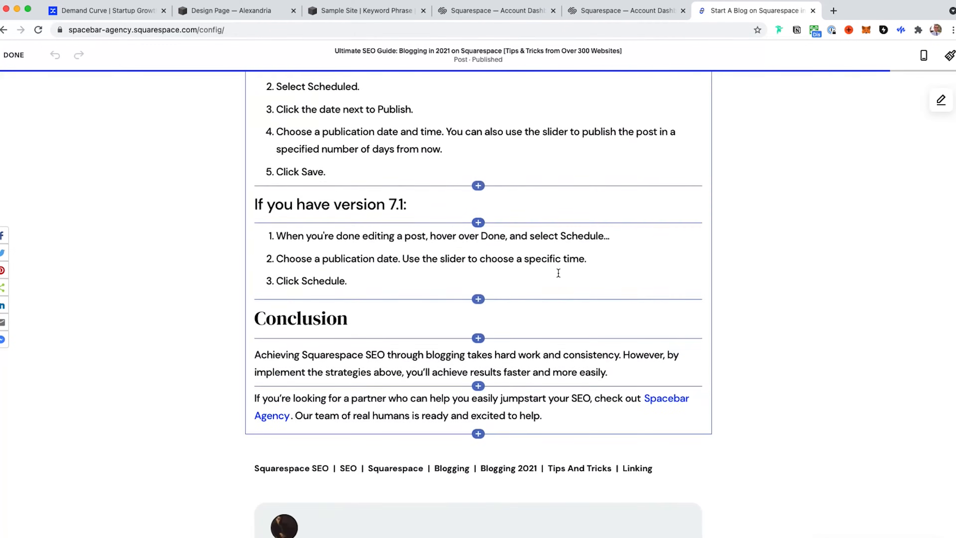
Step: Open the post section's format settings and bring the author display options into view
scroll(558, 273, "up", 2)
scroll(417, 222, "up", 10)
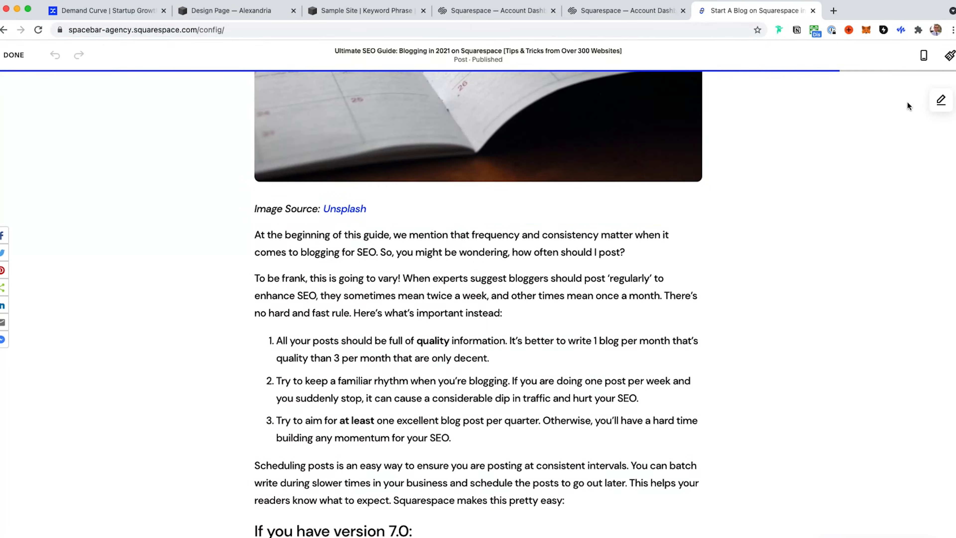
left_click(940, 100)
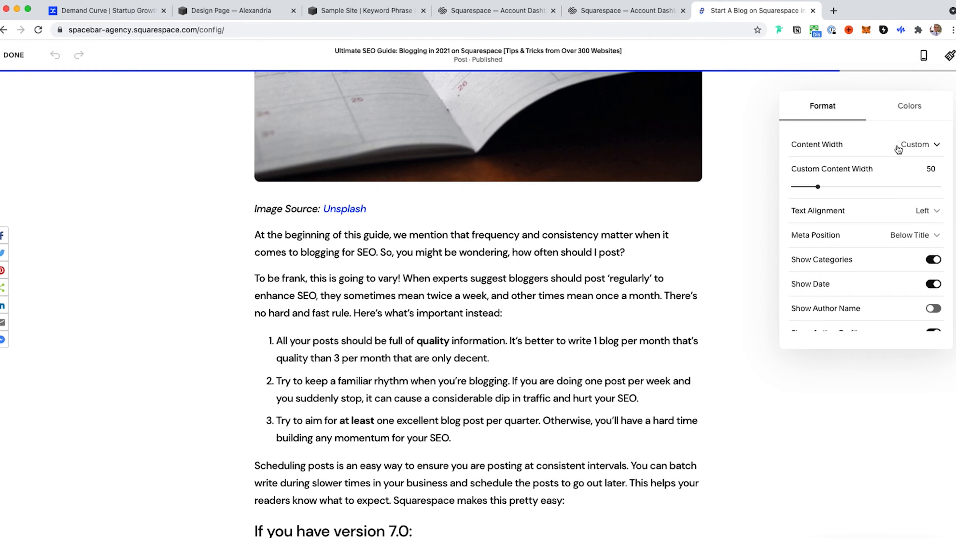
scroll(493, 356, "down", 15)
scroll(491, 353, "up", 2)
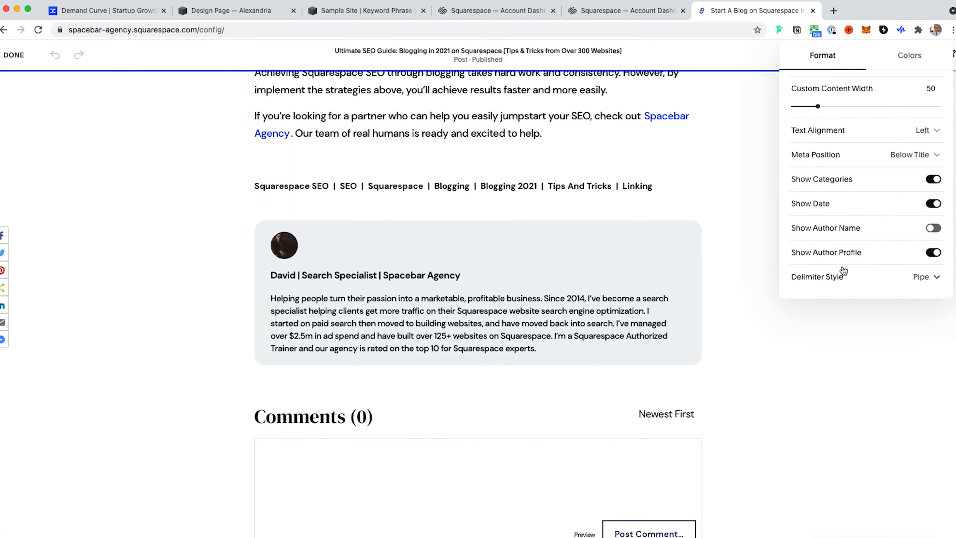
Step: Disable Show Author Profile for the post and enable it again
left_click(935, 252)
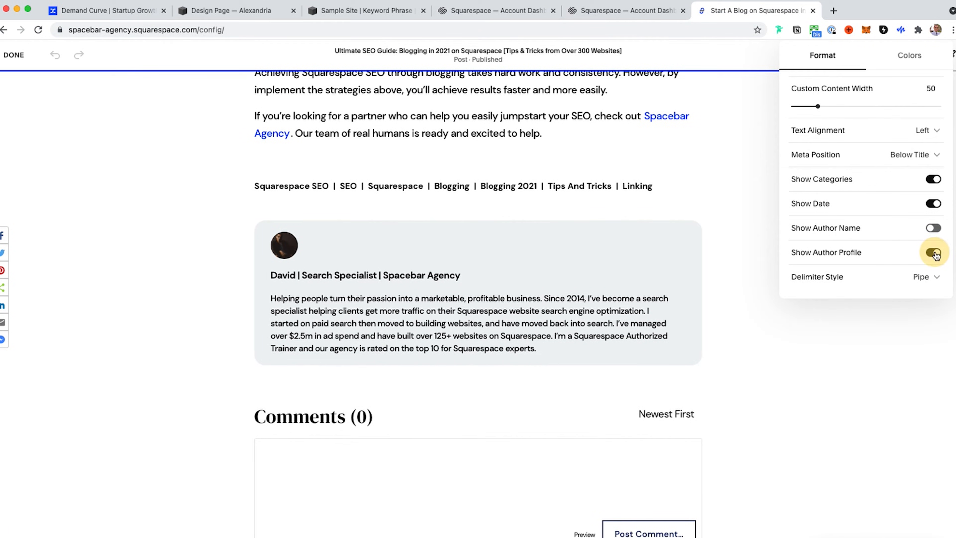
left_click(935, 253)
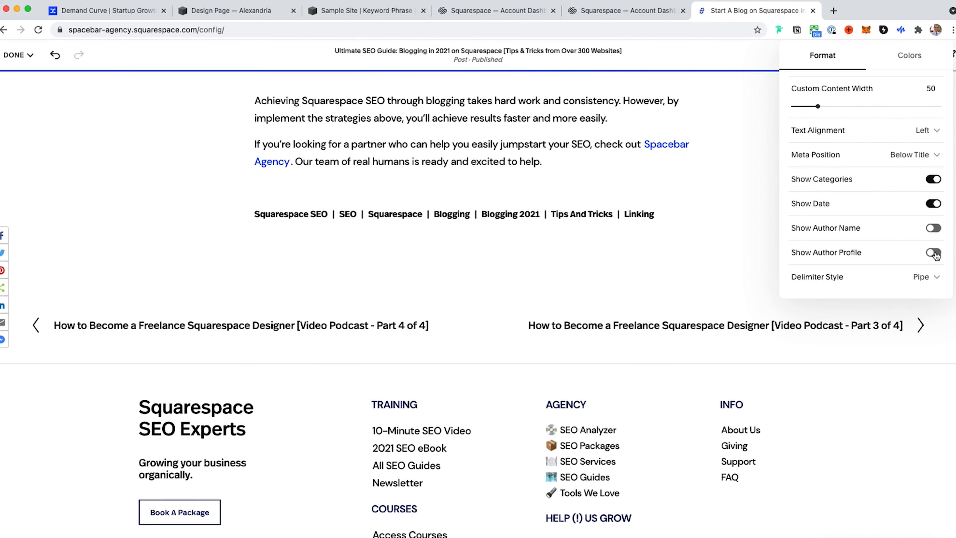
left_click(934, 253)
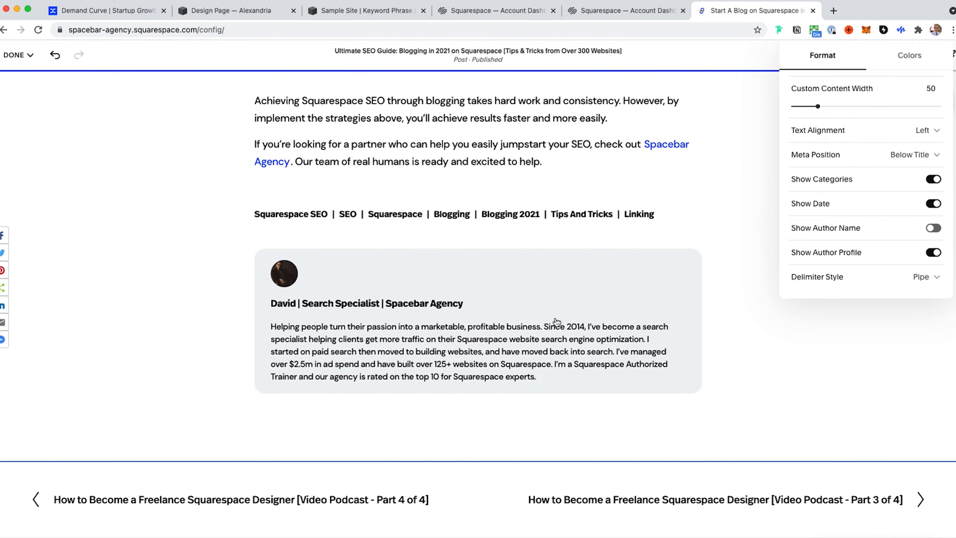
Step: Enable Show Author Name, check the byline below the post title, and disable the option again
left_click(932, 227)
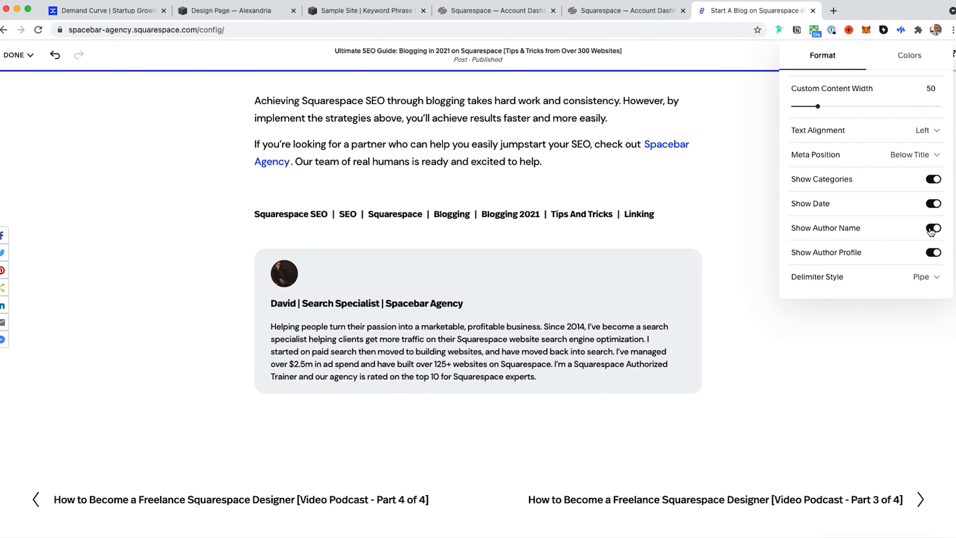
scroll(346, 326, "up", 15)
scroll(346, 326, "up", 20)
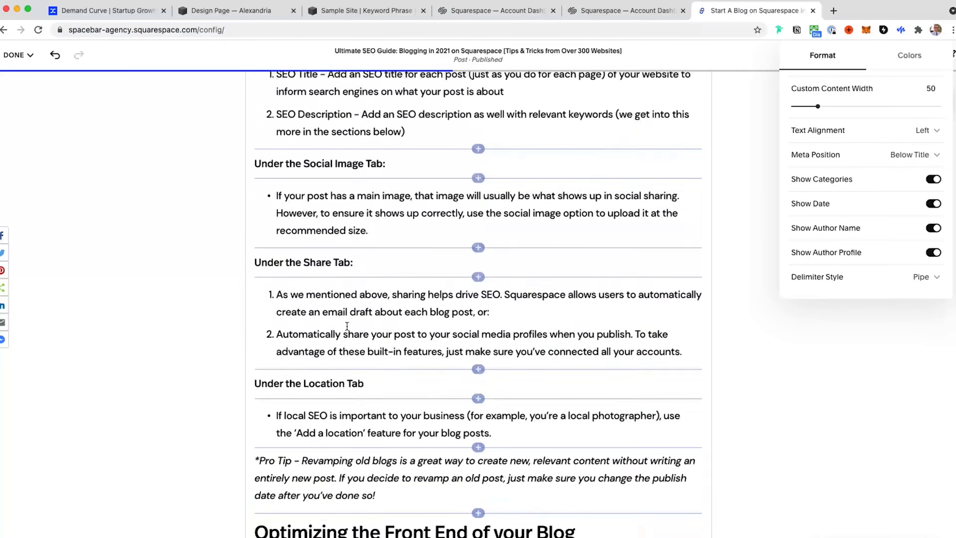
scroll(346, 325, "up", 15)
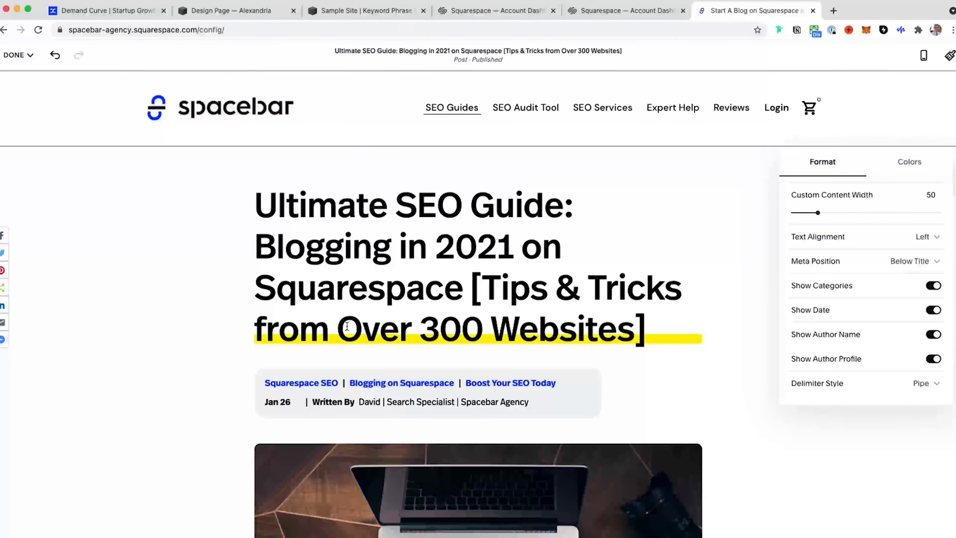
scroll(369, 371, "down", 3)
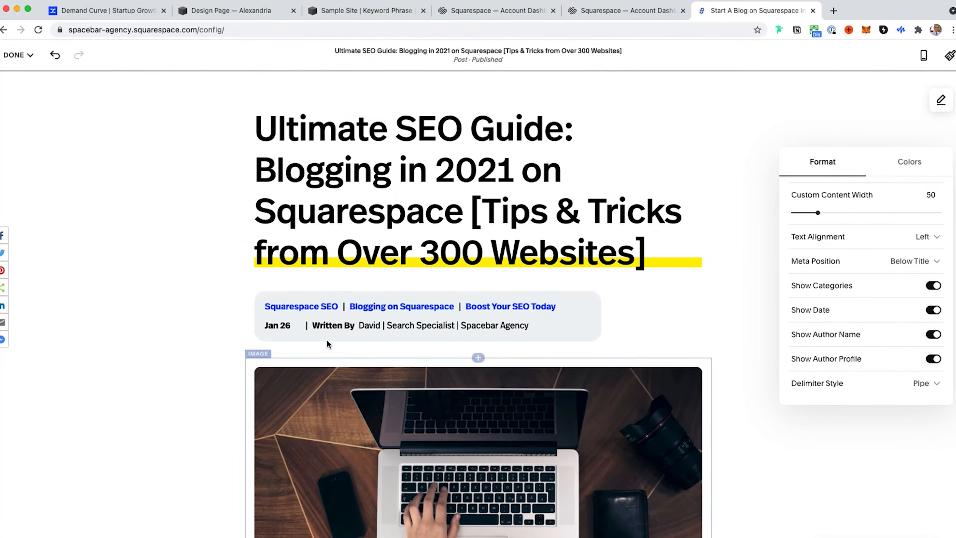
left_click(936, 336)
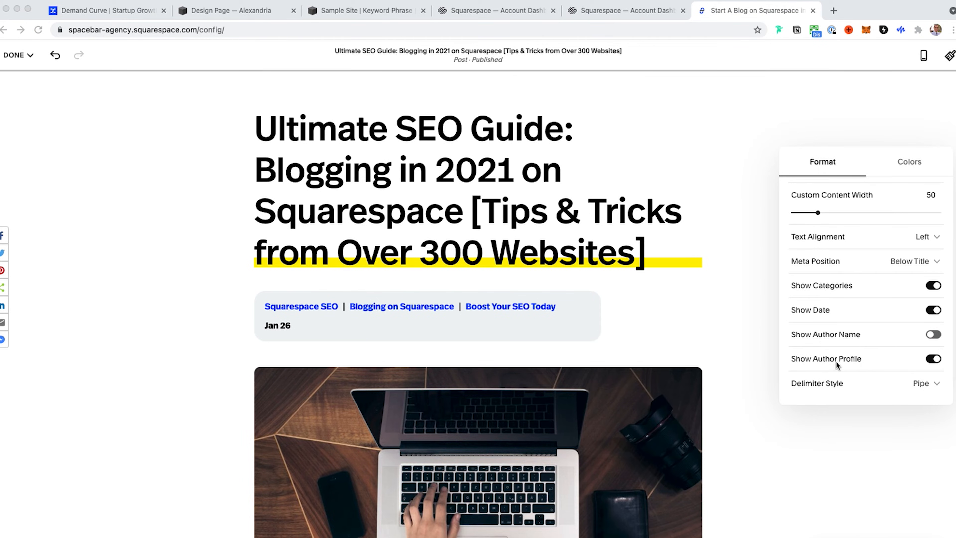
Step: Review the section's format options and close the section settings
scroll(870, 287, "down", 2)
scroll(870, 288, "up", 3)
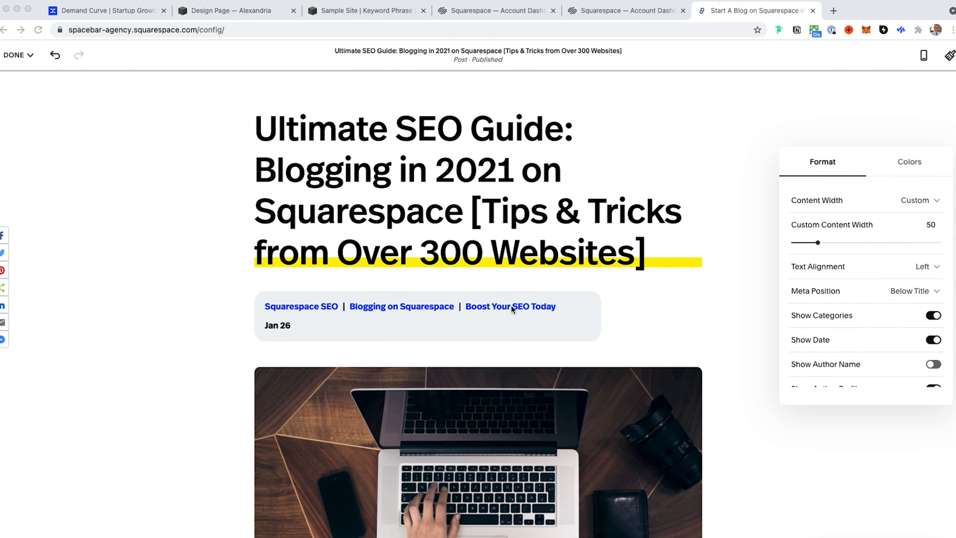
left_click(87, 130)
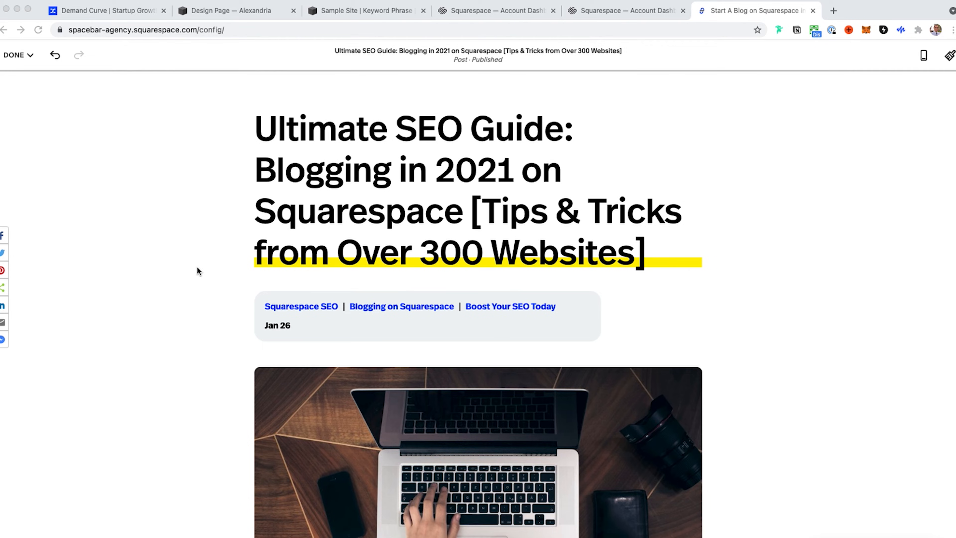
Step: Open the blog post's settings, view its content options and close them
scroll(298, 312, "down", 3)
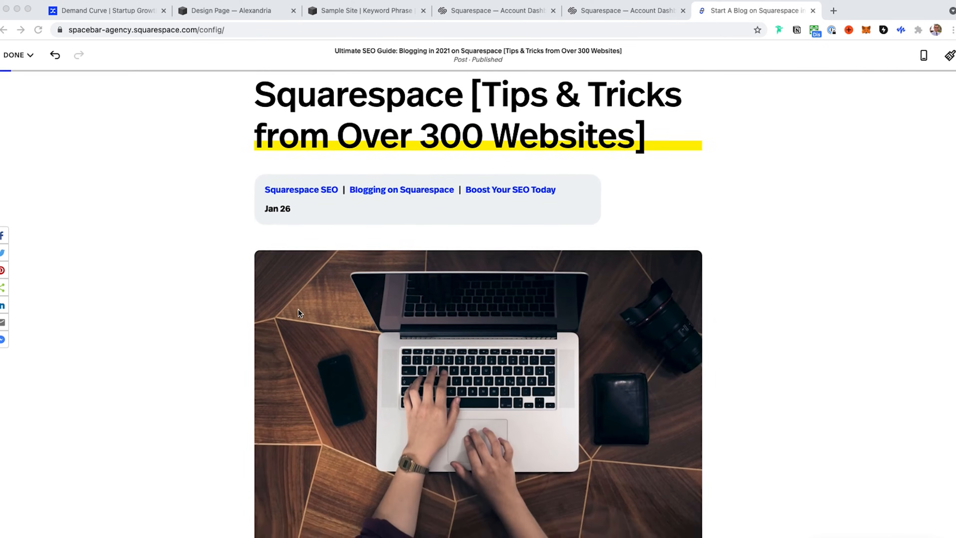
scroll(298, 313, "up", 5)
scroll(298, 312, "down", 10)
scroll(298, 312, "up", 10)
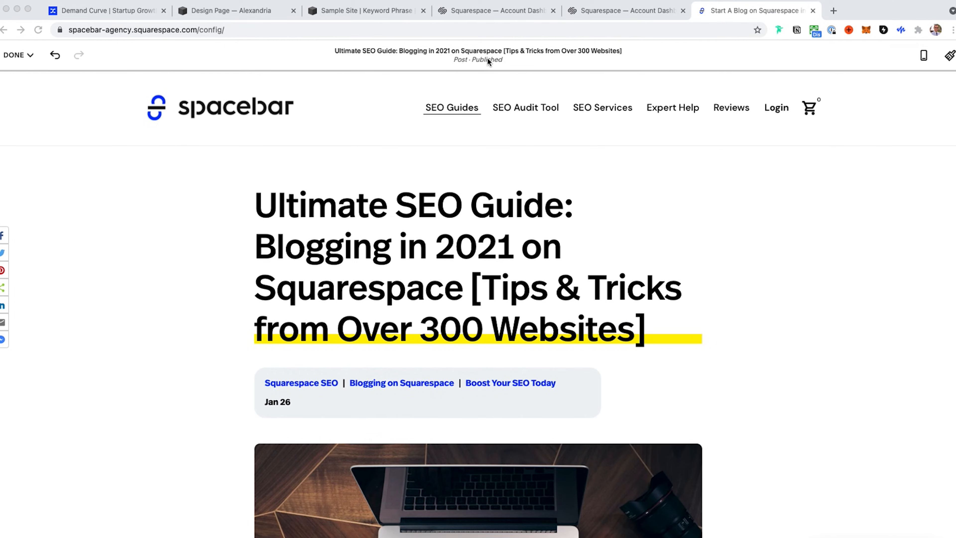
left_click(483, 54)
left_click(483, 55)
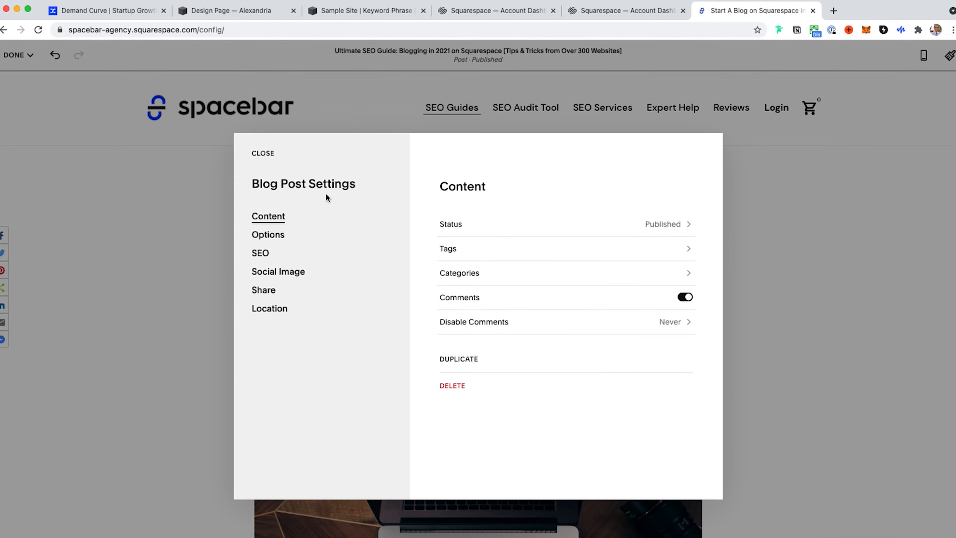
left_click(268, 160)
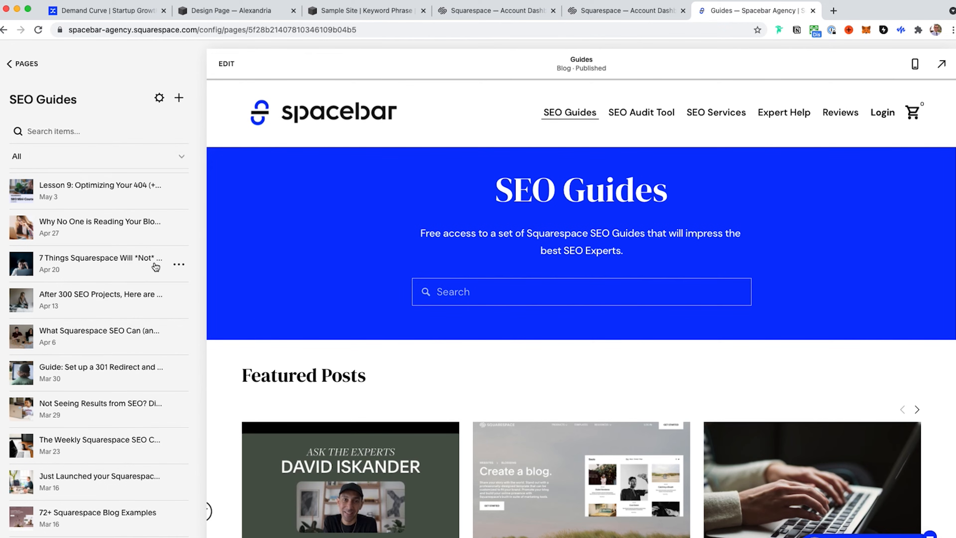
Step: Open the settings of the "7 Things Squarespace Will *Not*" post, examine the Author choice among its options, and close the settings
left_click(181, 267)
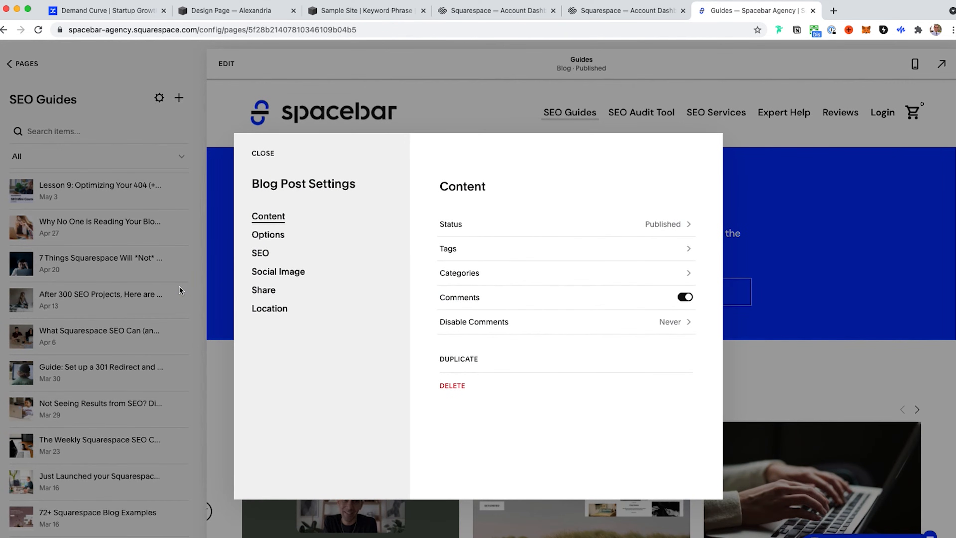
double_click(274, 233)
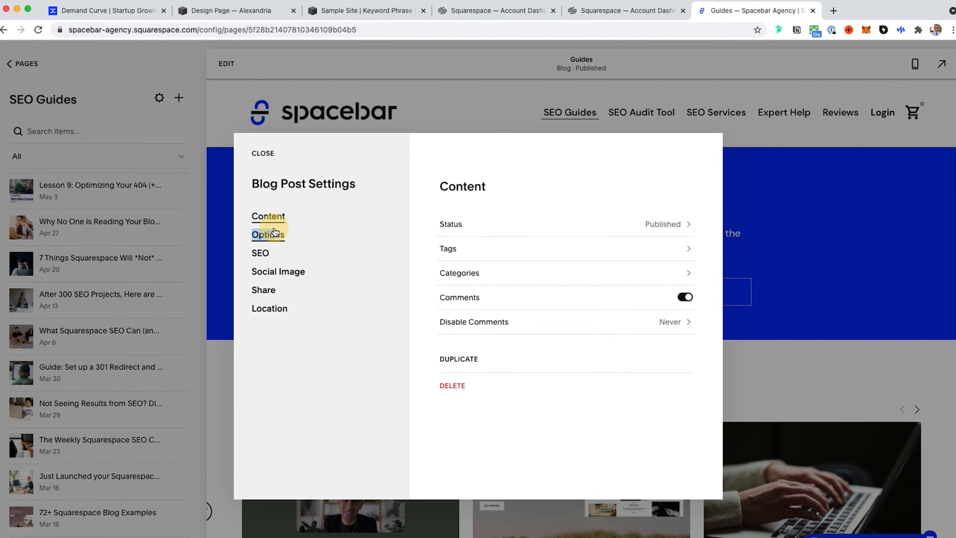
scroll(427, 357, "down", 5)
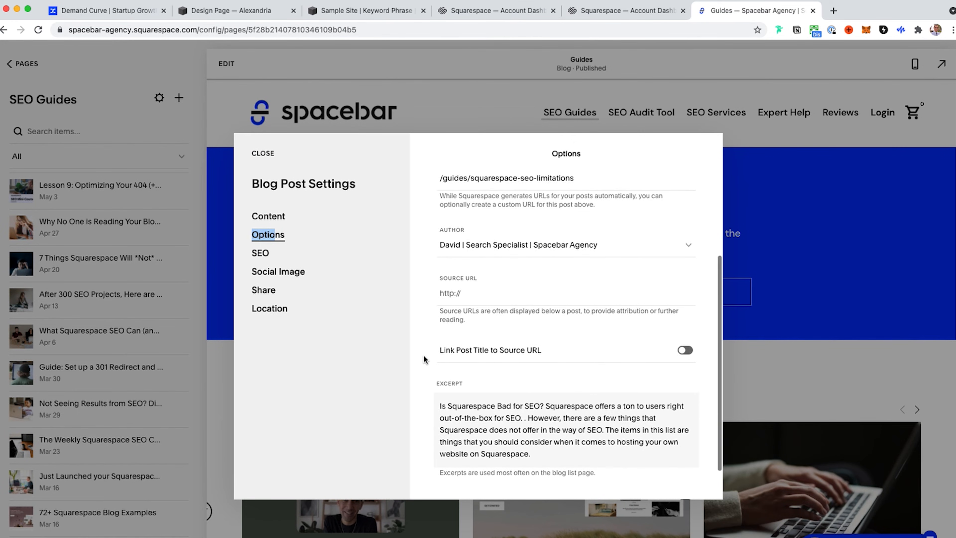
scroll(467, 250, "up", 2)
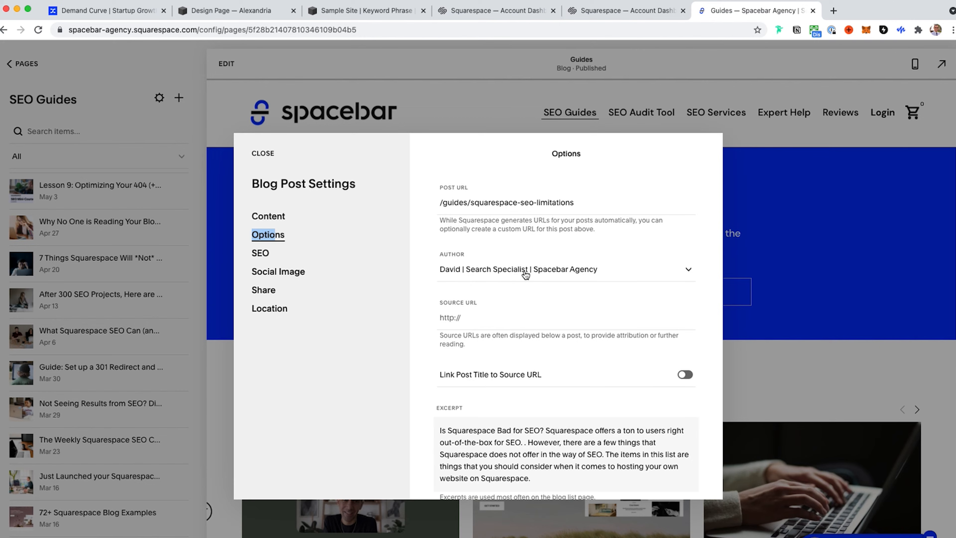
left_click(525, 274)
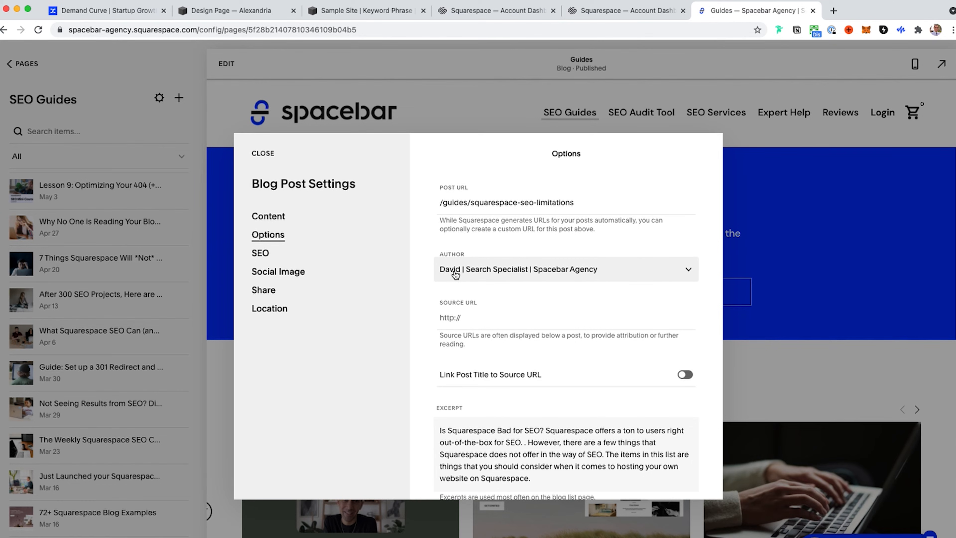
left_click(263, 153)
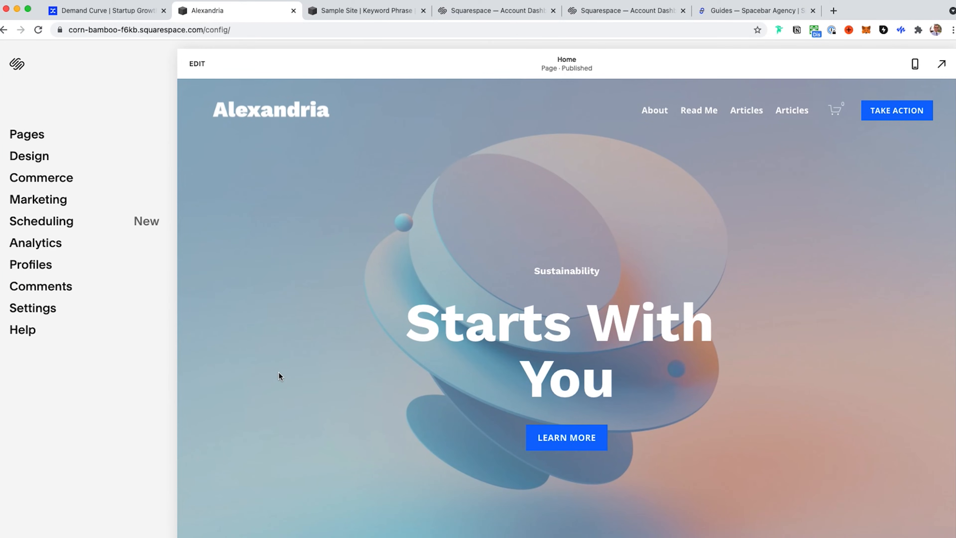
Step: Open the Add Basic Author form in the Alexandria site's permissions settings and review its image, display name, profile and bio fields
left_click(38, 311)
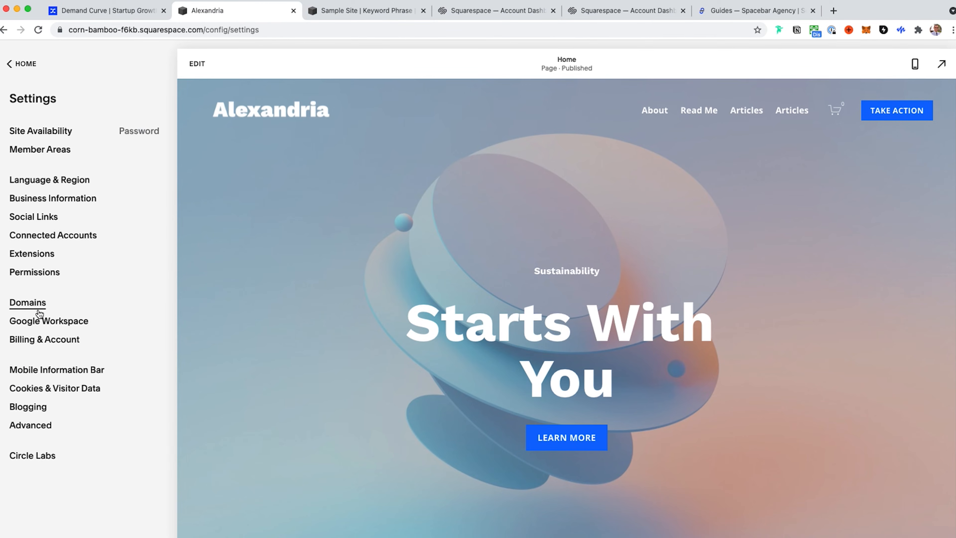
left_click(33, 271)
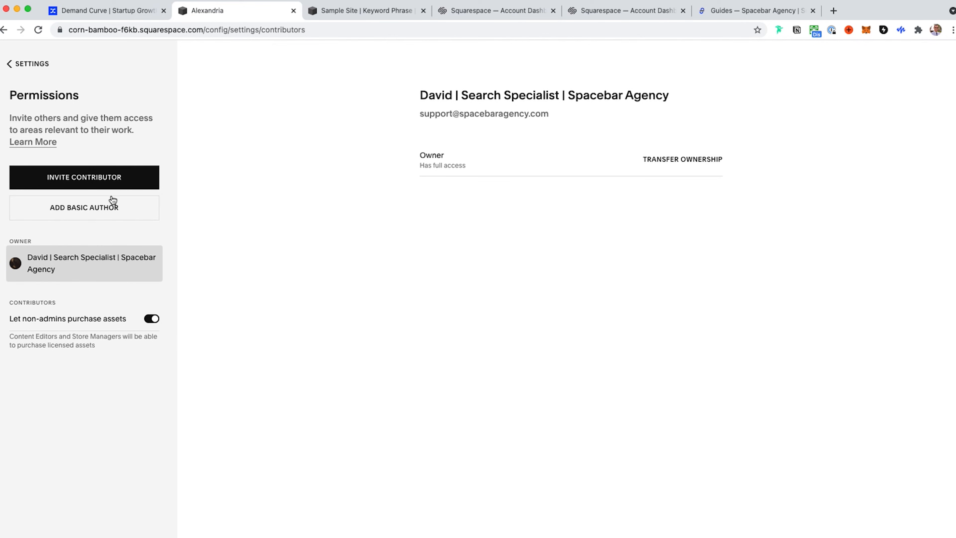
left_click(72, 217)
scroll(445, 358, "down", 3)
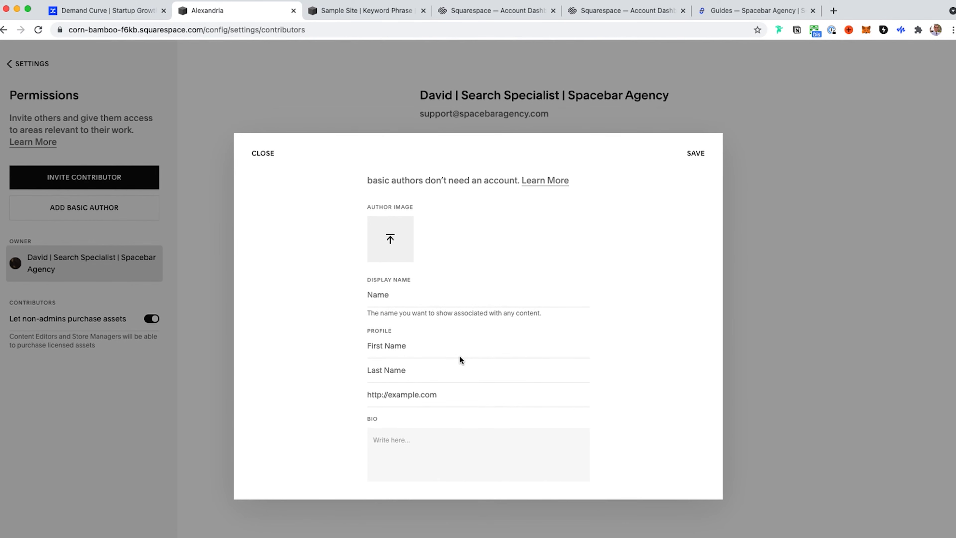
scroll(464, 358, "up", 3)
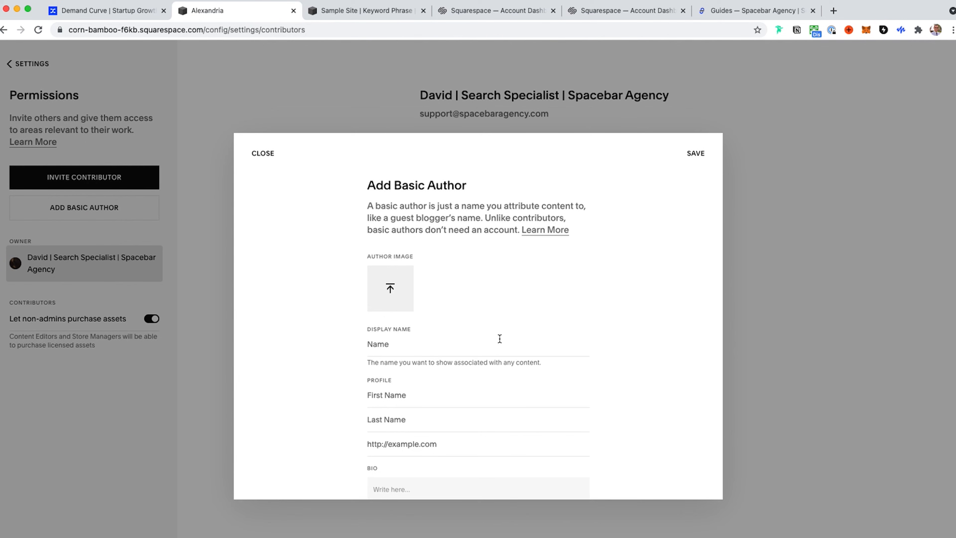
scroll(395, 343, "down", 3)
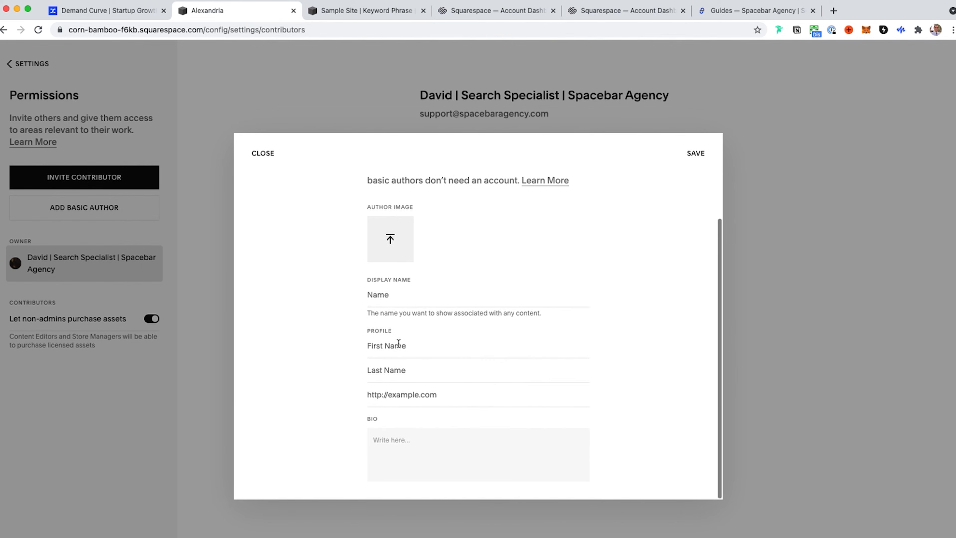